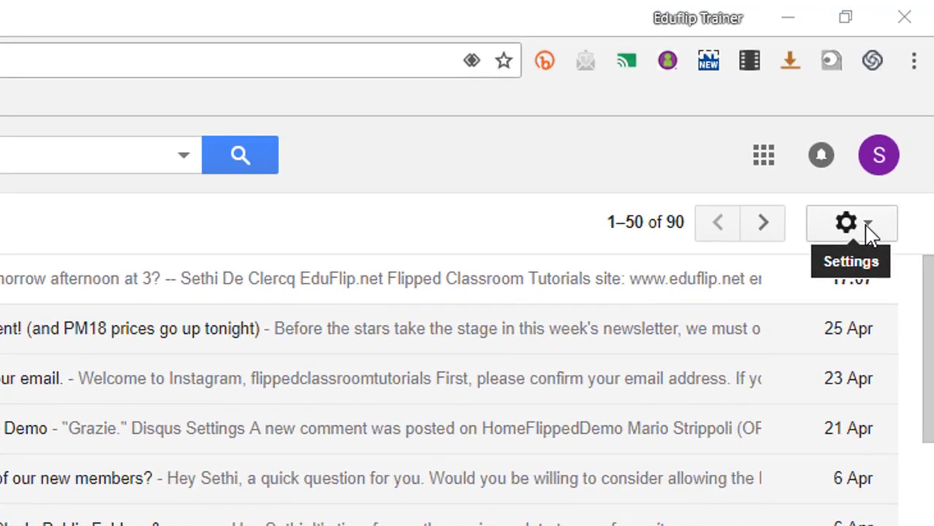
# Step: Switch Gmail to the new interface from the settings gear, keeping the Default view density
pyautogui.click(870, 234)
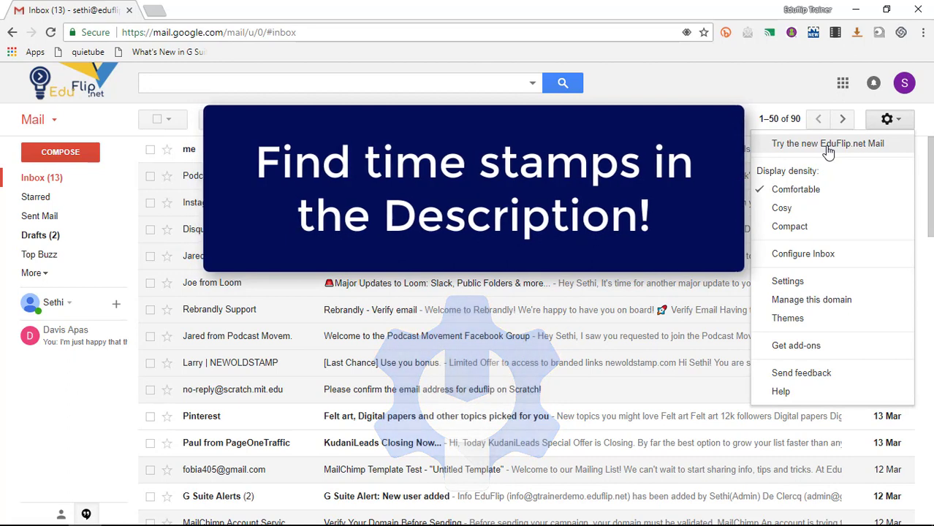
pyautogui.click(828, 146)
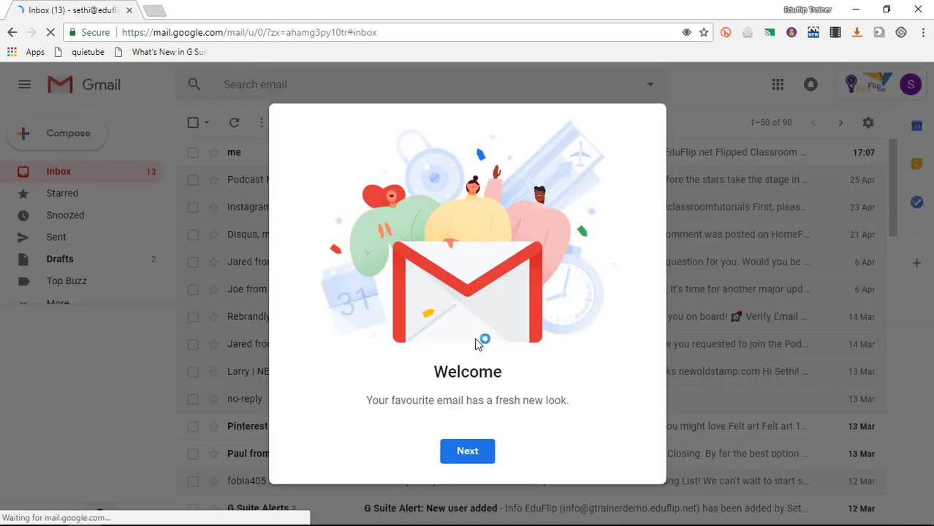
pyautogui.click(474, 454)
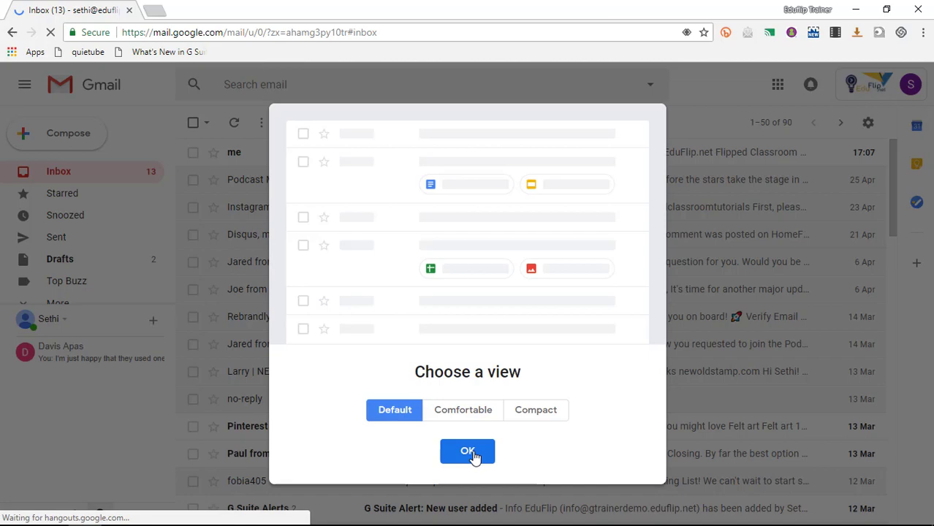
pyautogui.click(467, 452)
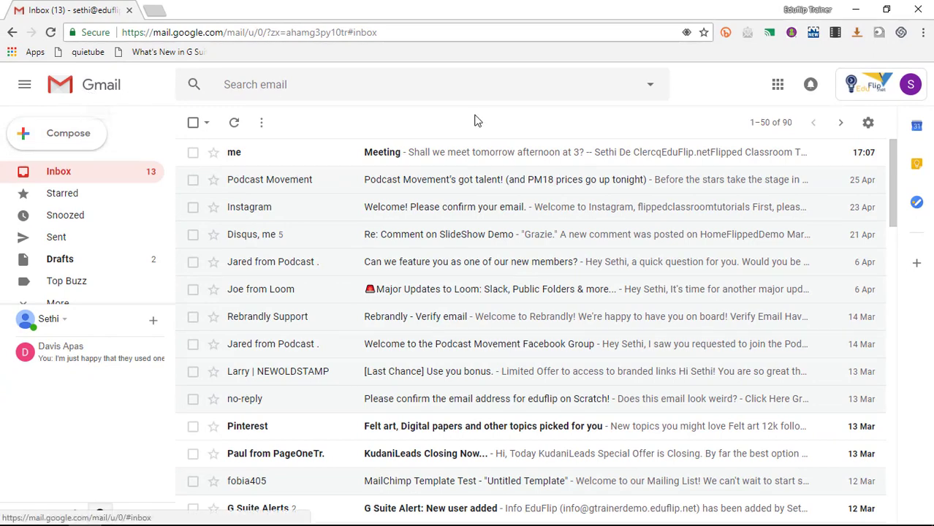
pyautogui.click(890, 93)
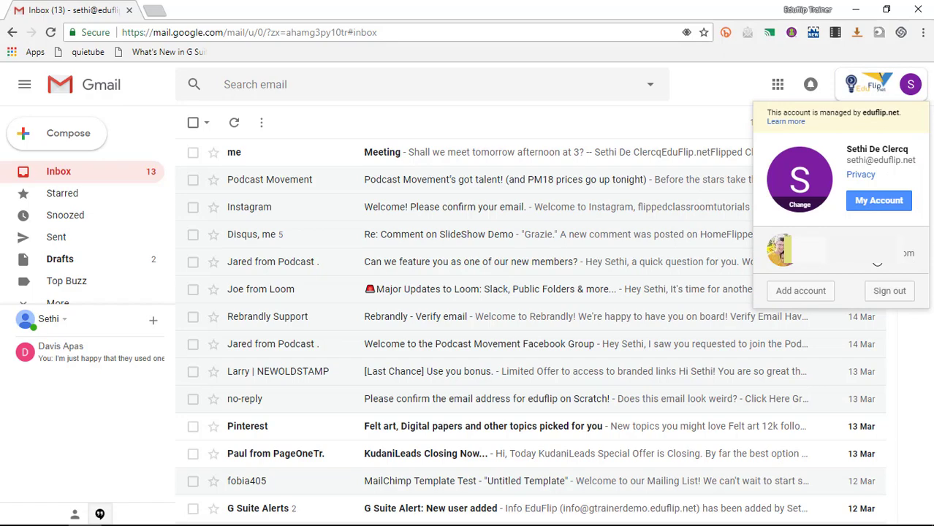
pyautogui.click(888, 93)
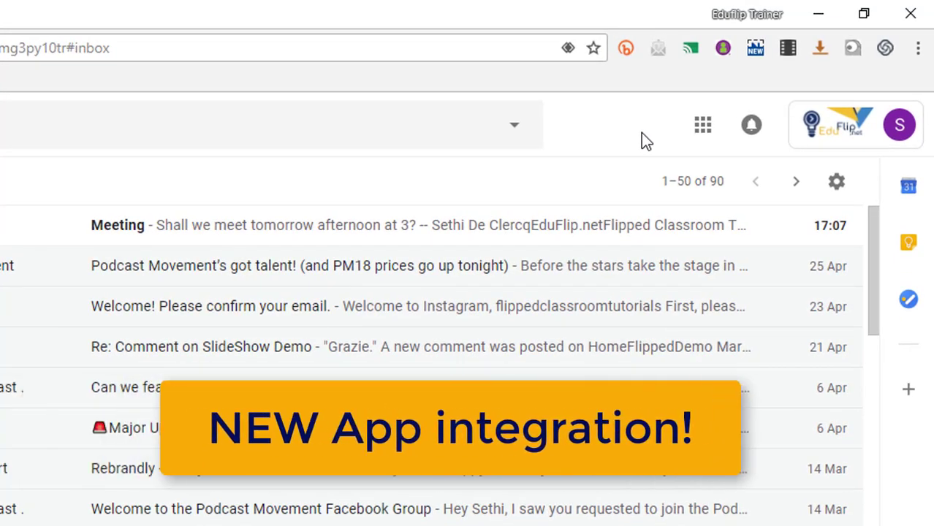
pyautogui.click(909, 189)
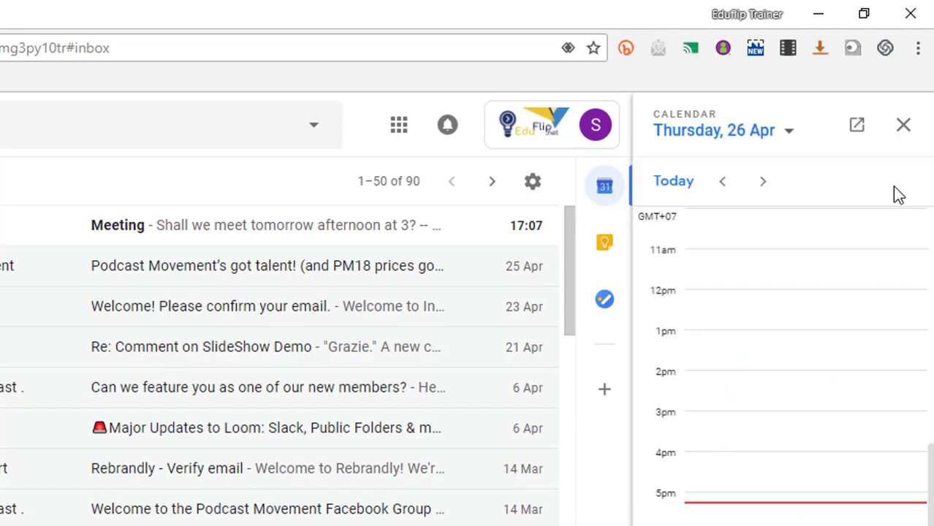
pyautogui.click(604, 245)
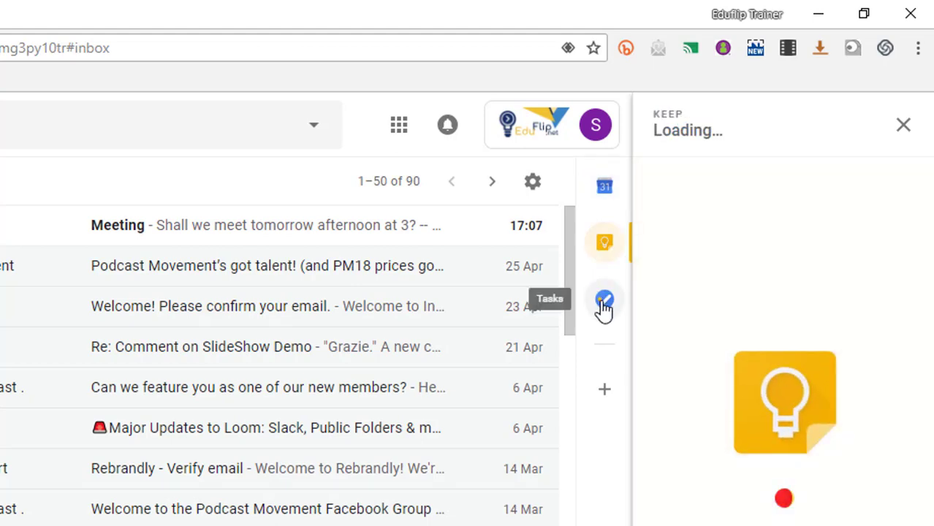
pyautogui.click(604, 304)
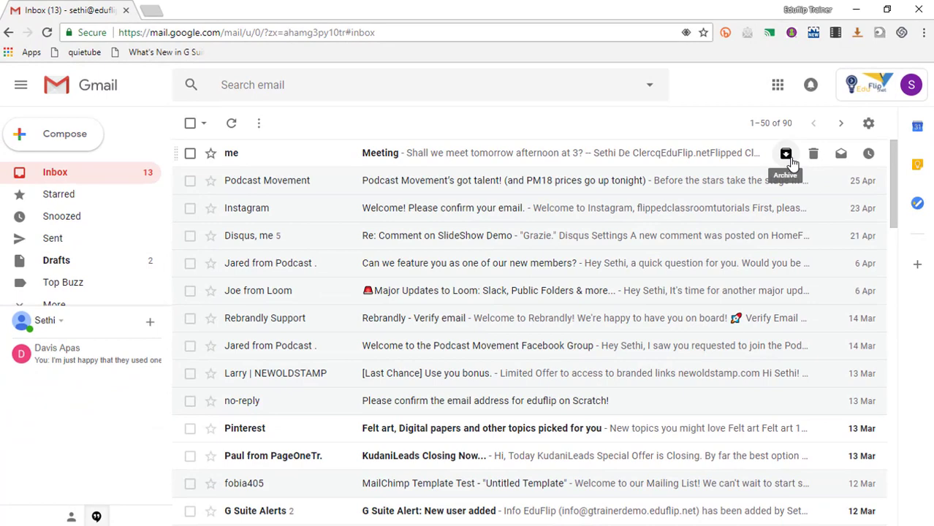
# Step: Open the newest inbox message, start a reply to Meeting via keyboard shortcuts, and return to the inbox
pyautogui.click(319, 155)
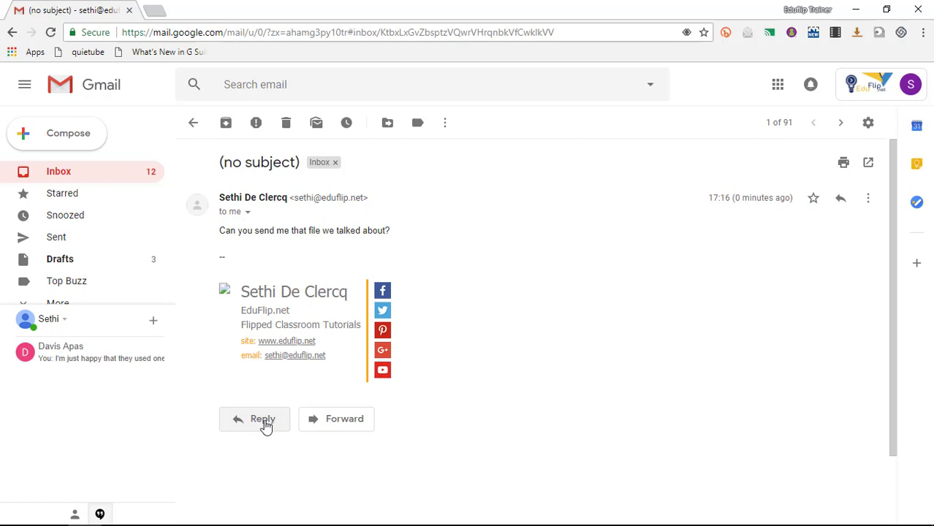
pyautogui.press('g')
pyautogui.press('t')
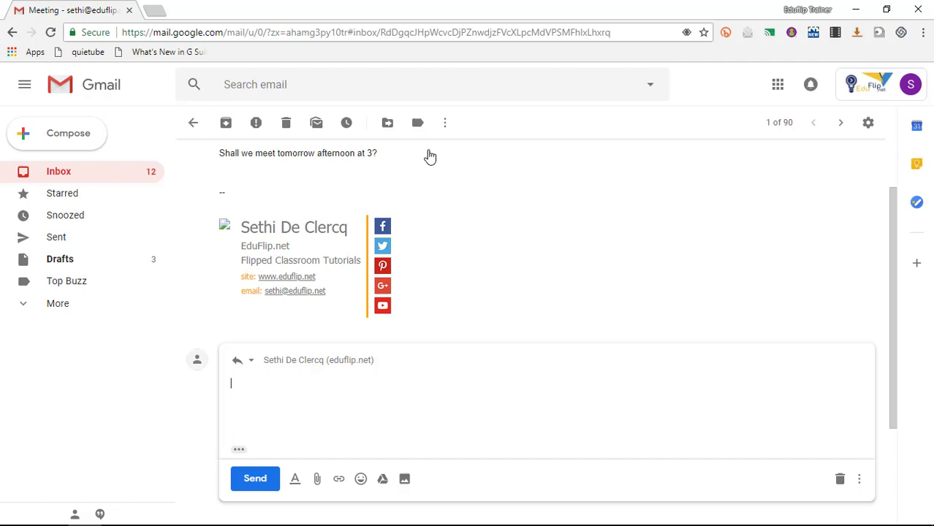
pyautogui.scroll(1, 468, 230)
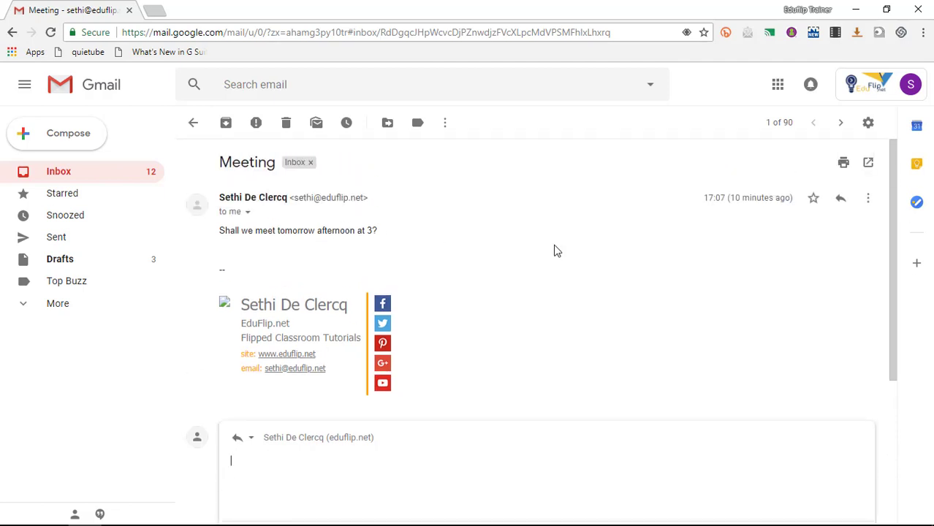
pyautogui.click(193, 122)
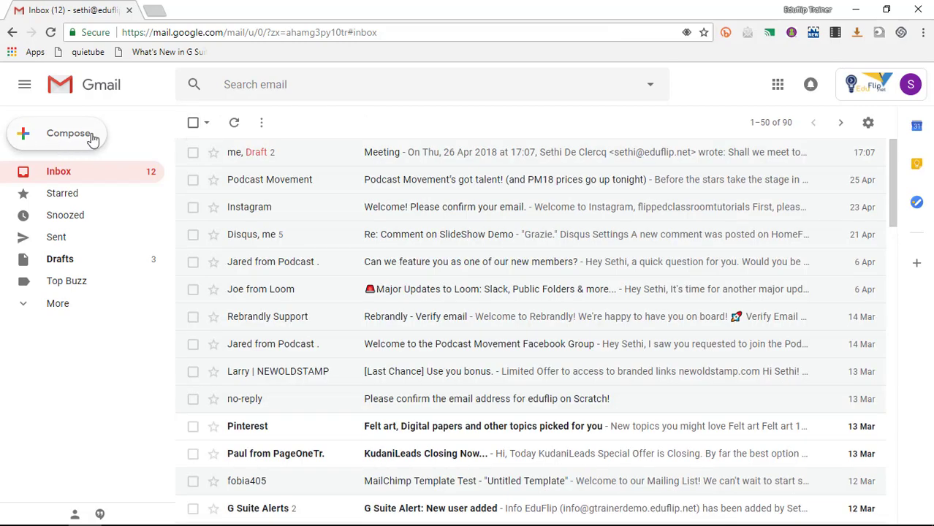
# Step: Compose a new message and load the Bookworm template from the Themed/All template gallery
pyautogui.click(84, 140)
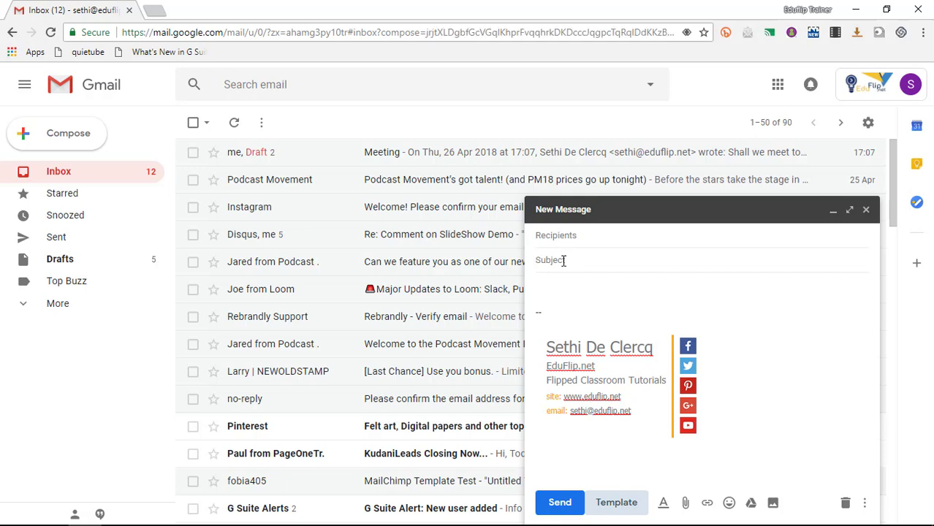
pyautogui.click(616, 504)
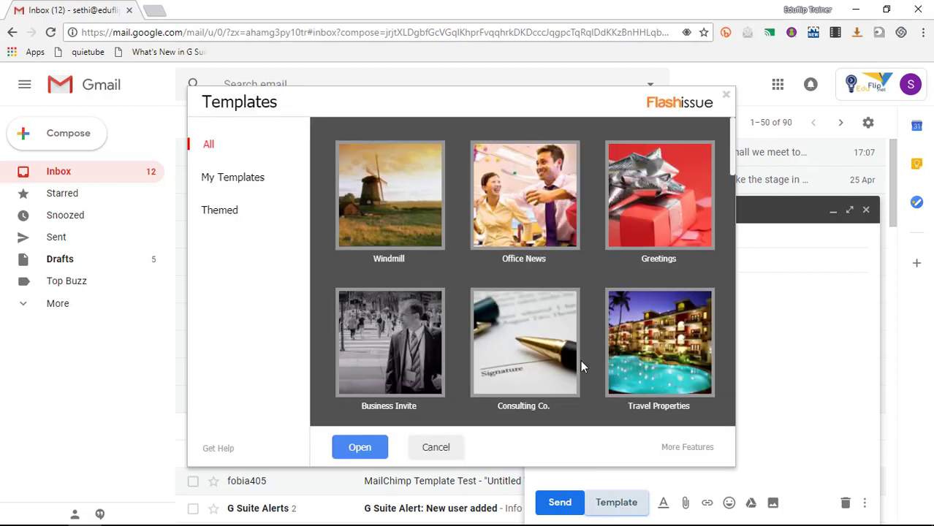
pyautogui.click(243, 216)
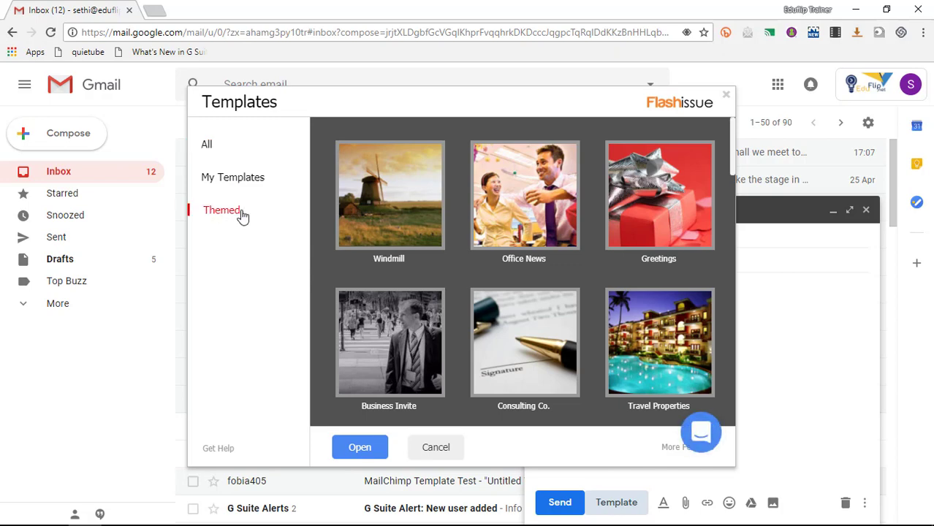
pyautogui.click(212, 148)
pyautogui.scroll(-5, 571, 321)
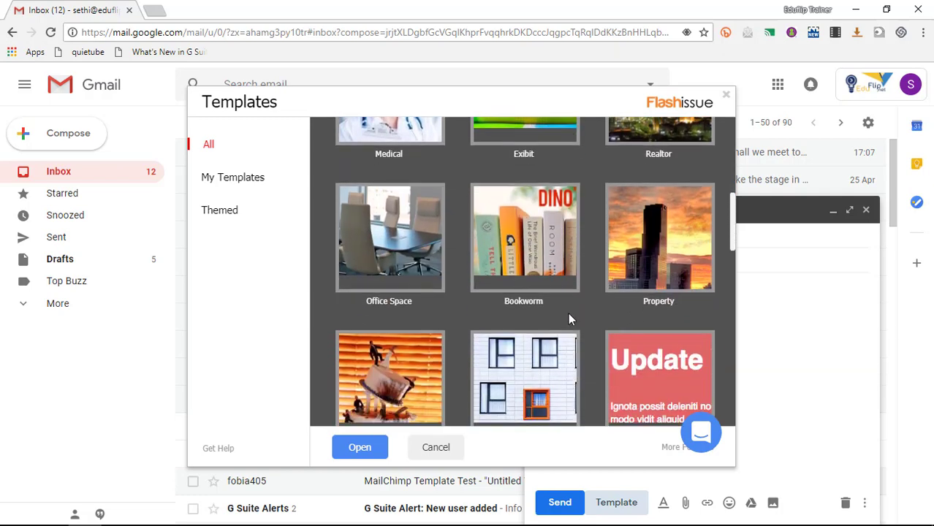
pyautogui.scroll(-2, 571, 319)
pyautogui.scroll(2, 571, 320)
pyautogui.click(538, 269)
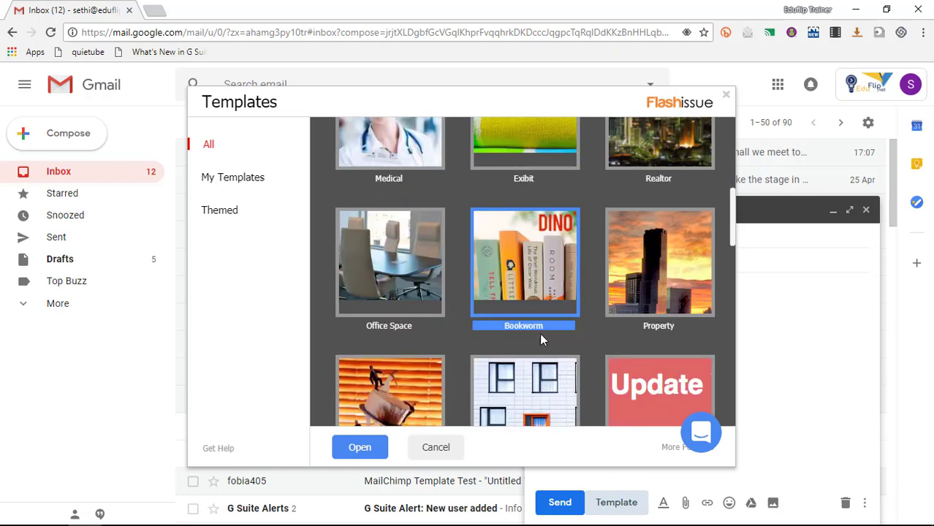
pyautogui.click(360, 446)
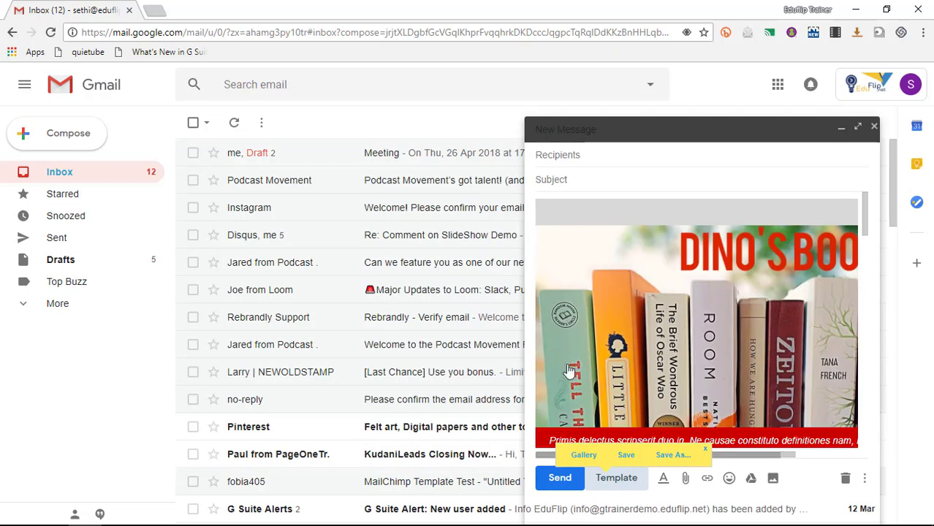
# Step: View the Bookworm message full screen, scroll through the template, then close it with Esc
pyautogui.click(859, 129)
pyautogui.scroll(-6, 468, 318)
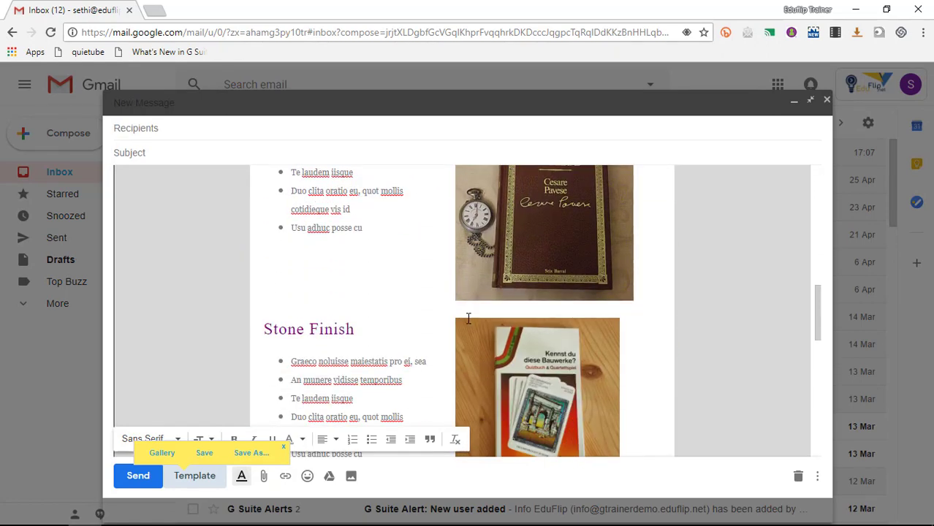
pyautogui.scroll(-10, 469, 318)
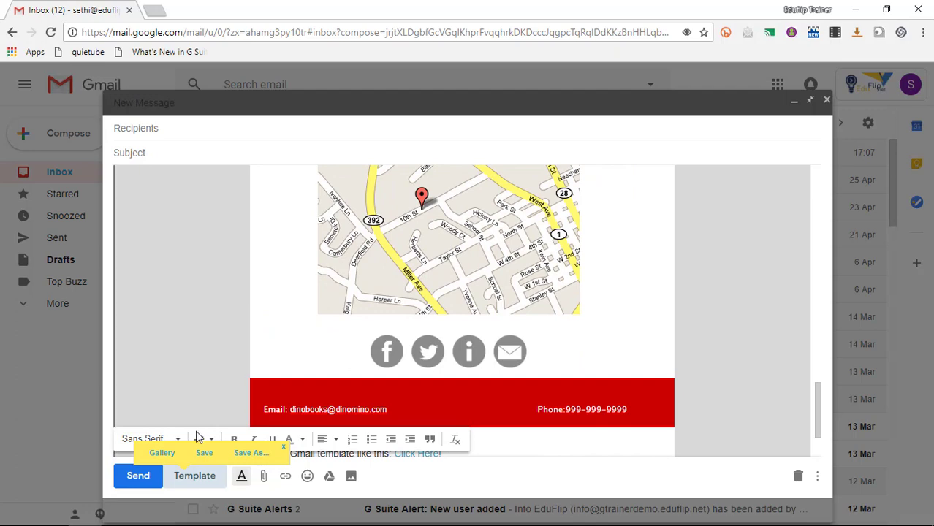
pyautogui.scroll(12, 198, 437)
pyautogui.scroll(-1, 495, 469)
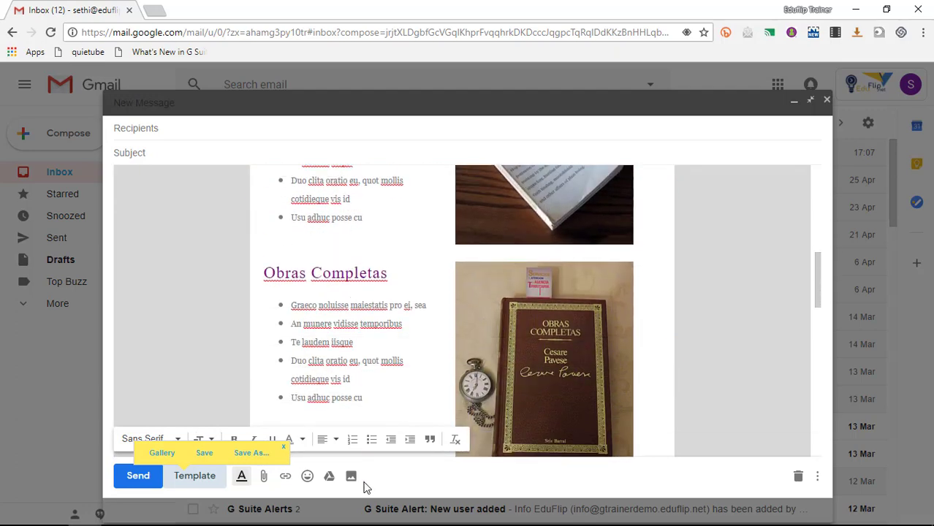
pyautogui.press('Escape')
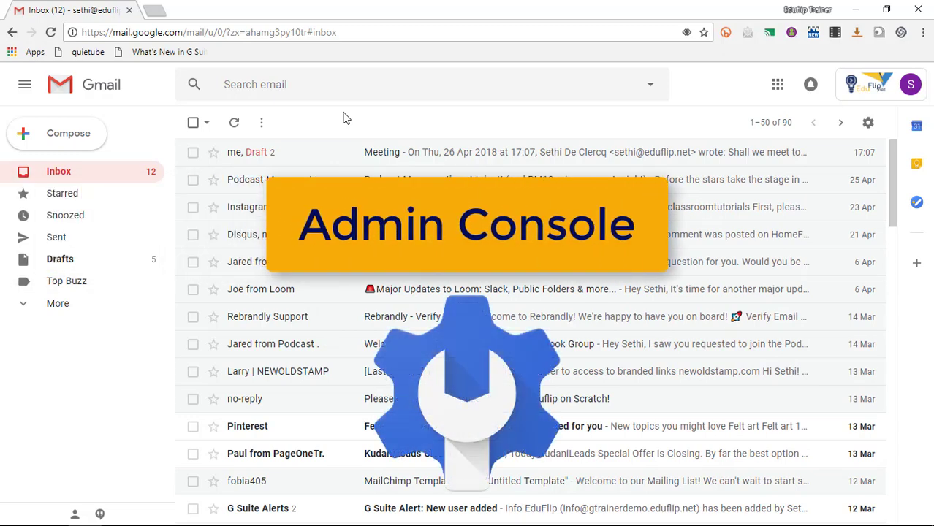
# Step: Open a new Chrome tab and load admin.google.com by entering 'admin'
pyautogui.click(155, 11)
pyautogui.write('admin')
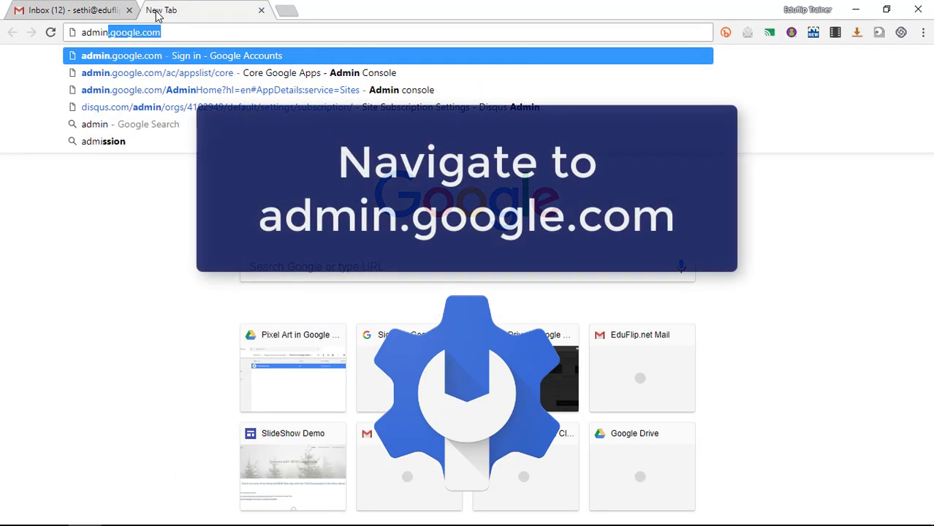
pyautogui.press('Return')
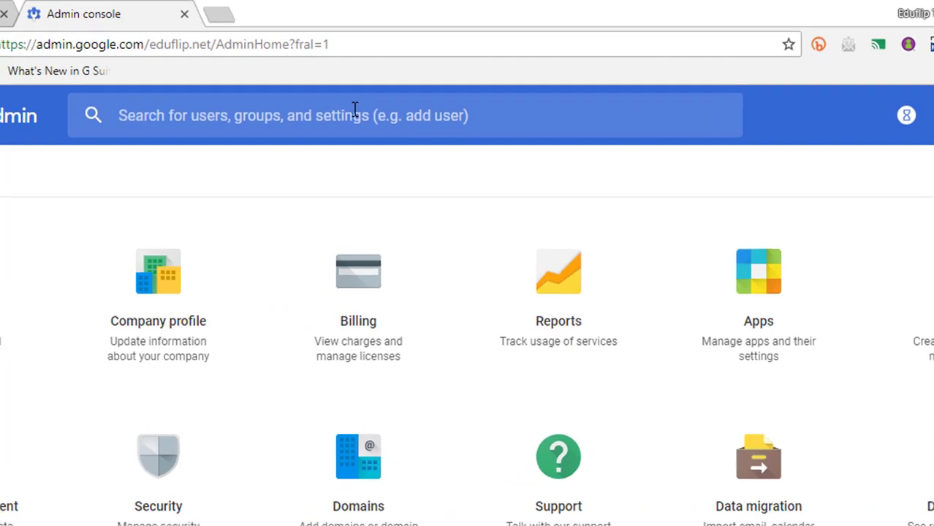
# Step: Navigate from Apps to the G Suite core services list in the Admin console
pyautogui.click(693, 234)
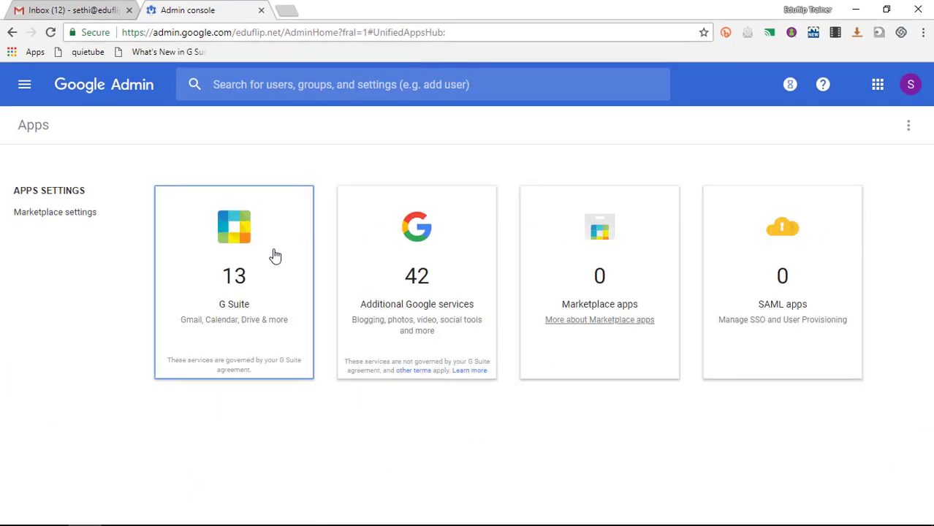
pyautogui.click(275, 255)
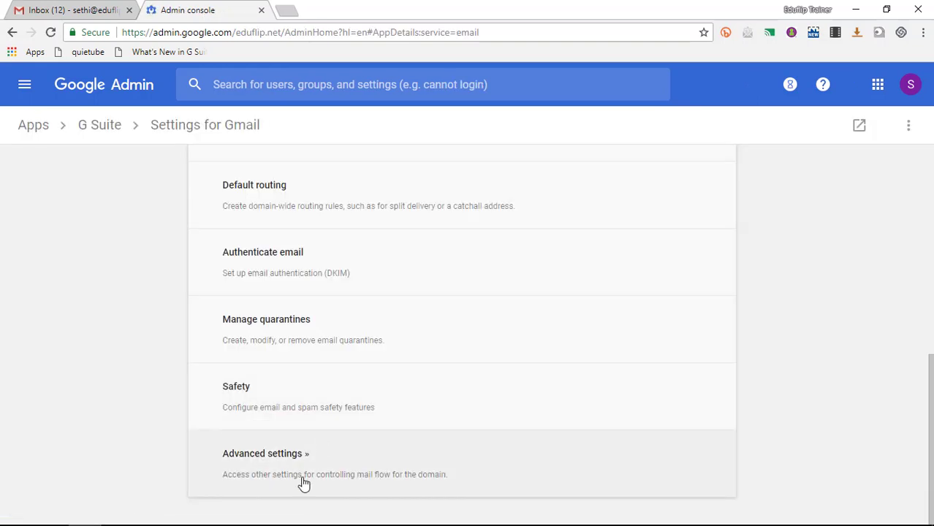
# Step: Open Gmail's Advanced settings and allow users access to the new Gmail UI and features
pyautogui.click(304, 482)
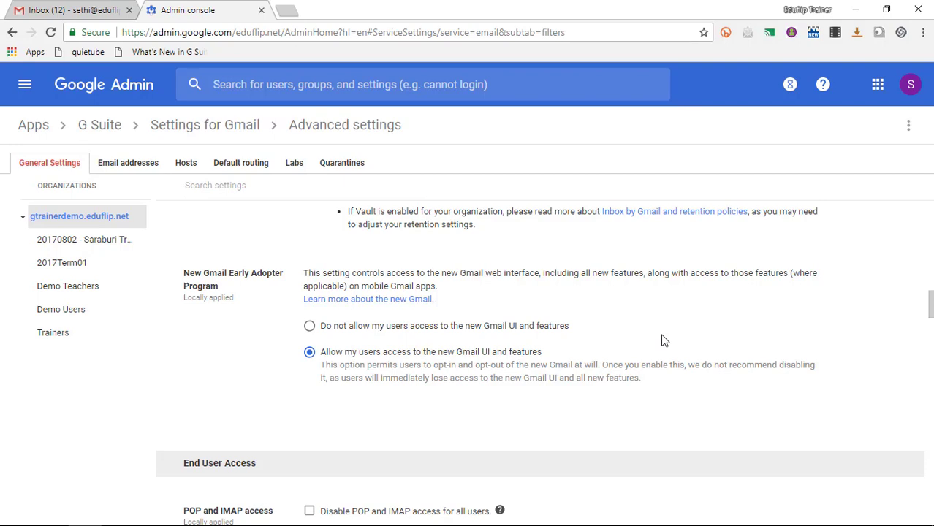
pyautogui.scroll(1, 666, 336)
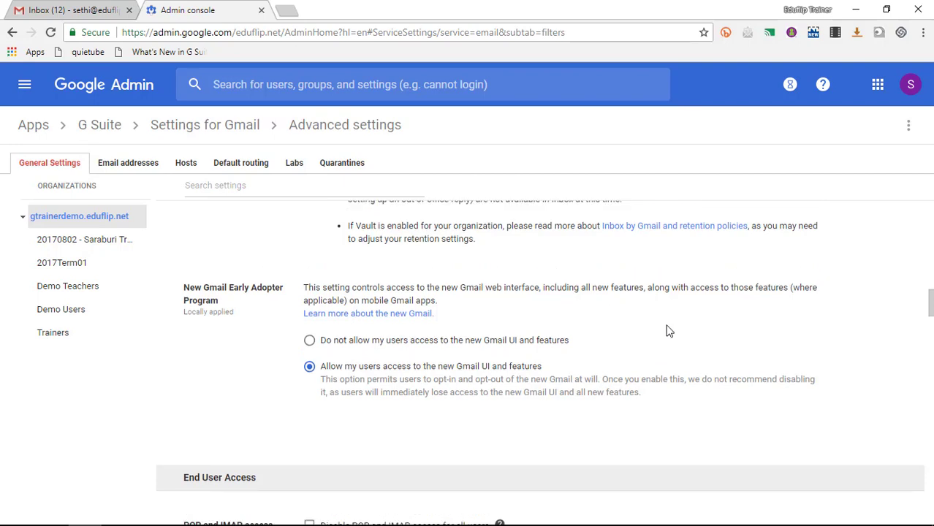